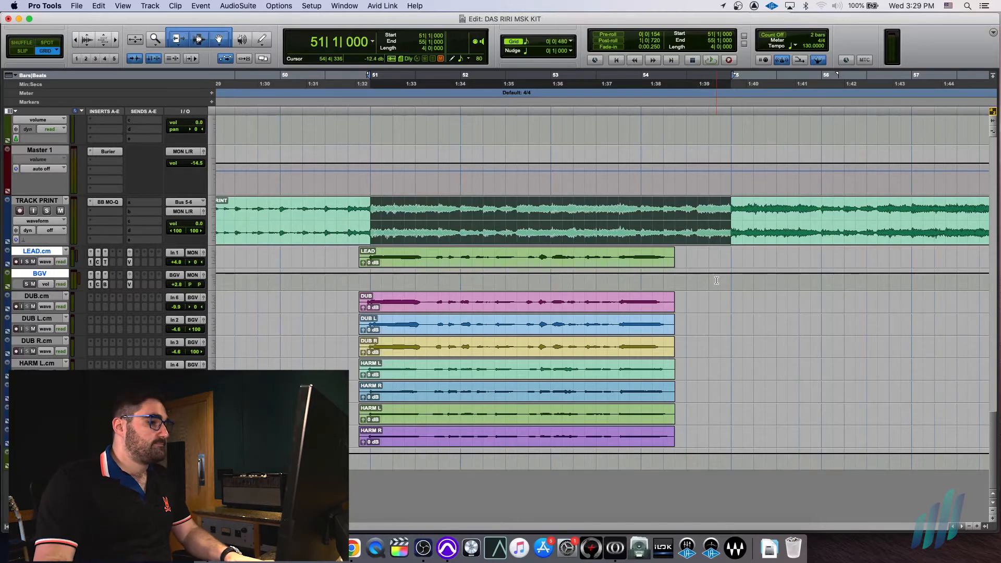
Play back the selected section of the song starting at bar 51, with the lead and background vocals.
key(space)
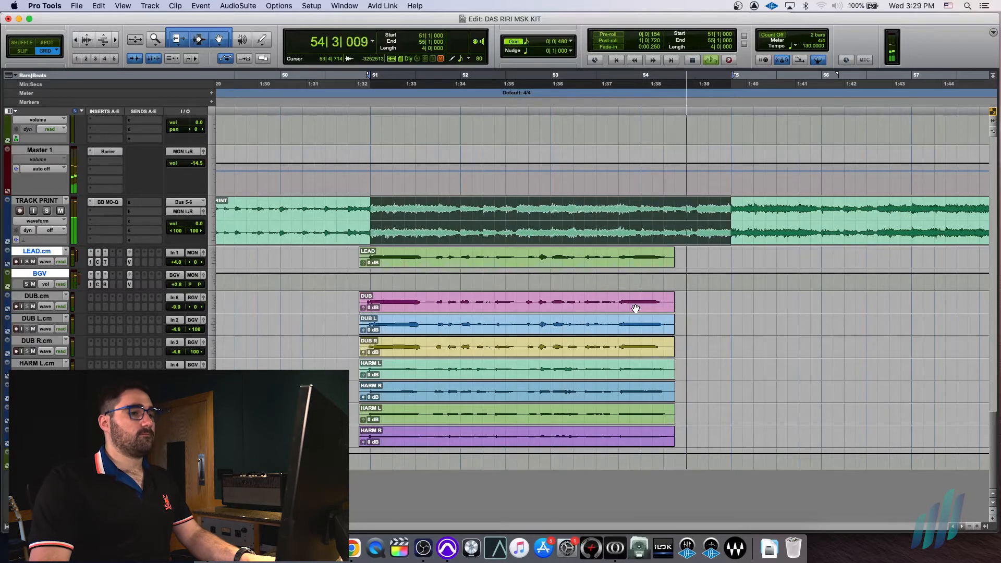
key(space)
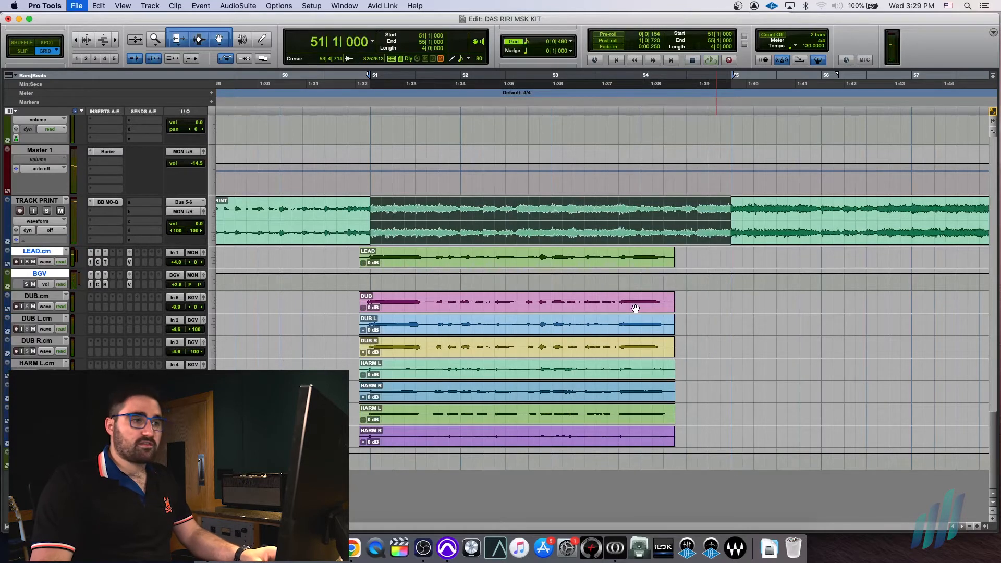
Open the KIT BB N105 V2 channel strip on the LEAD.cm track and examine its preamp and EQ settings.
click(92, 263)
drag(608, 29, 748, 24)
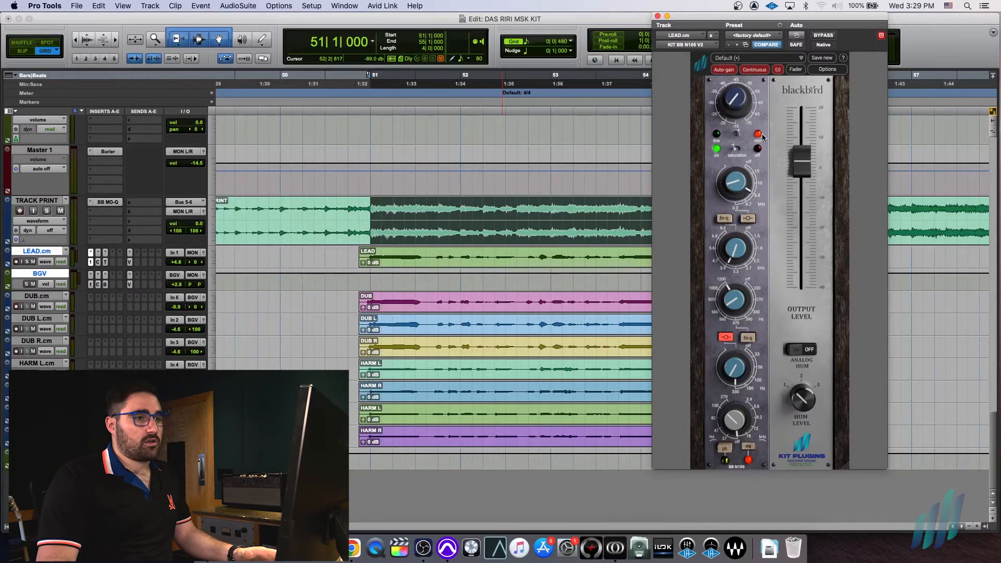
mouse_move(741, 104)
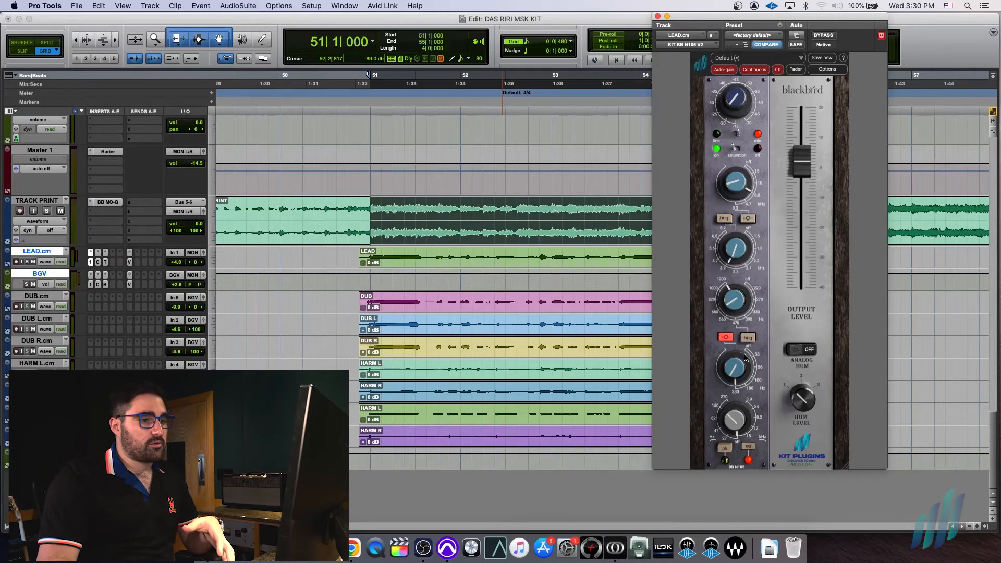
mouse_move(743, 195)
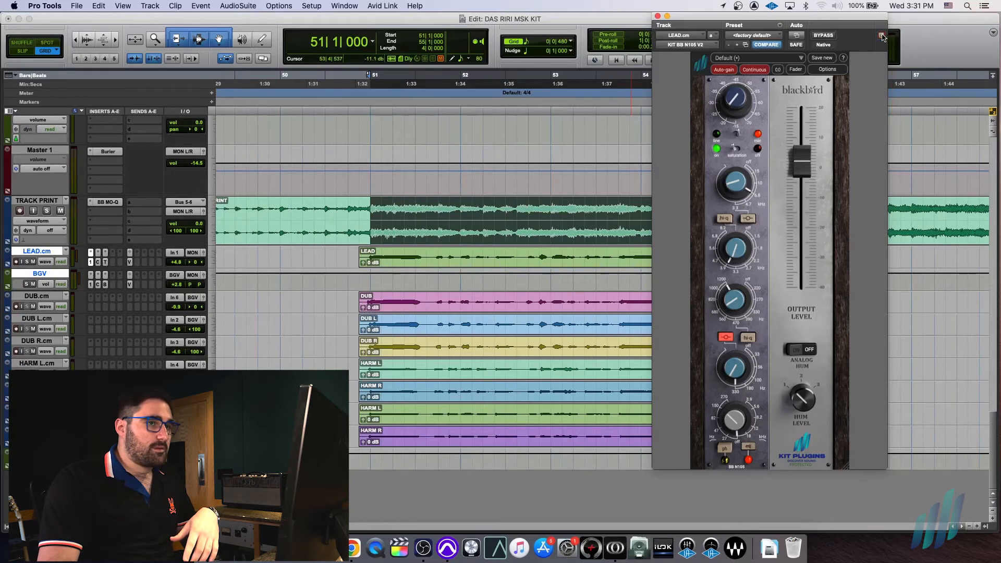
Open the CORE Comp insert on LEAD.cm alongside the channel strip and examine the compressor settings.
drag(842, 19, 418, 19)
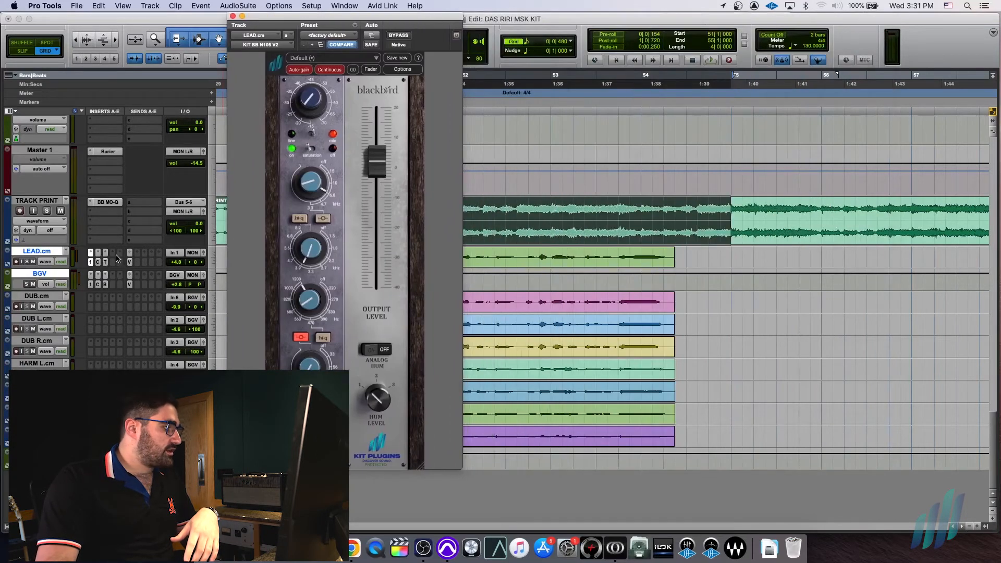
click(98, 262)
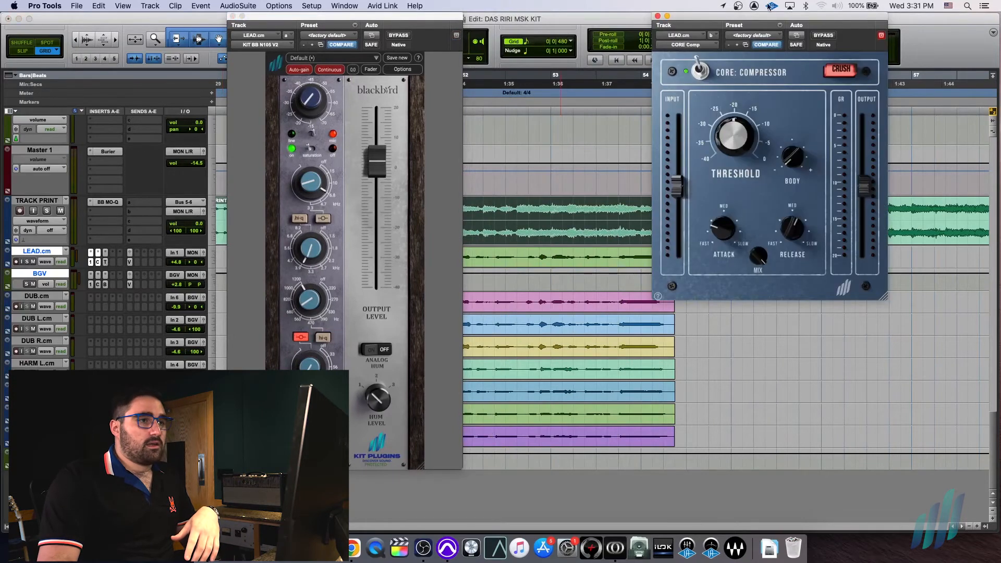
drag(778, 14, 619, 31)
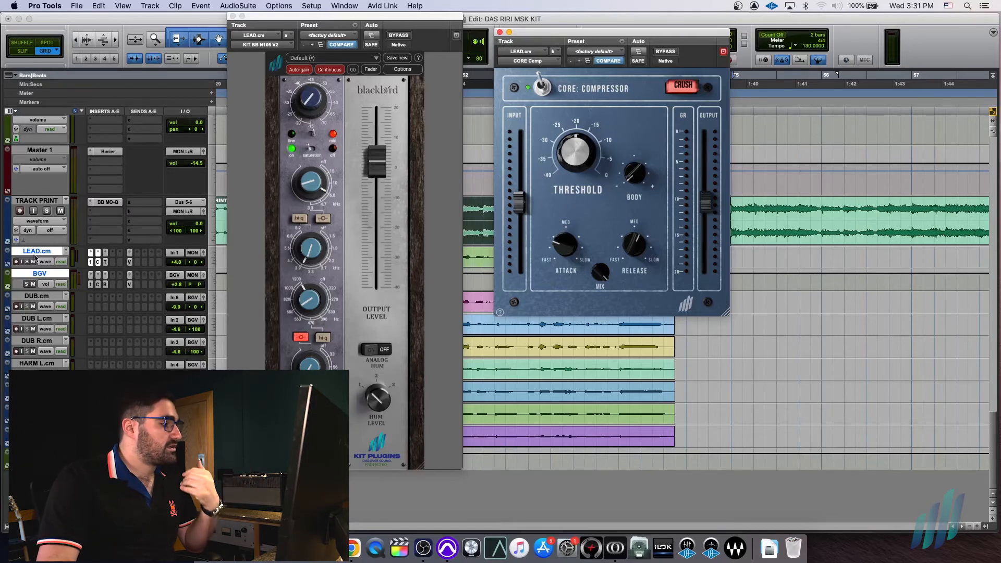
Open the Trim insert on LEAD.cm to check its gain, and close the lead vocal's plug-in windows.
click(105, 262)
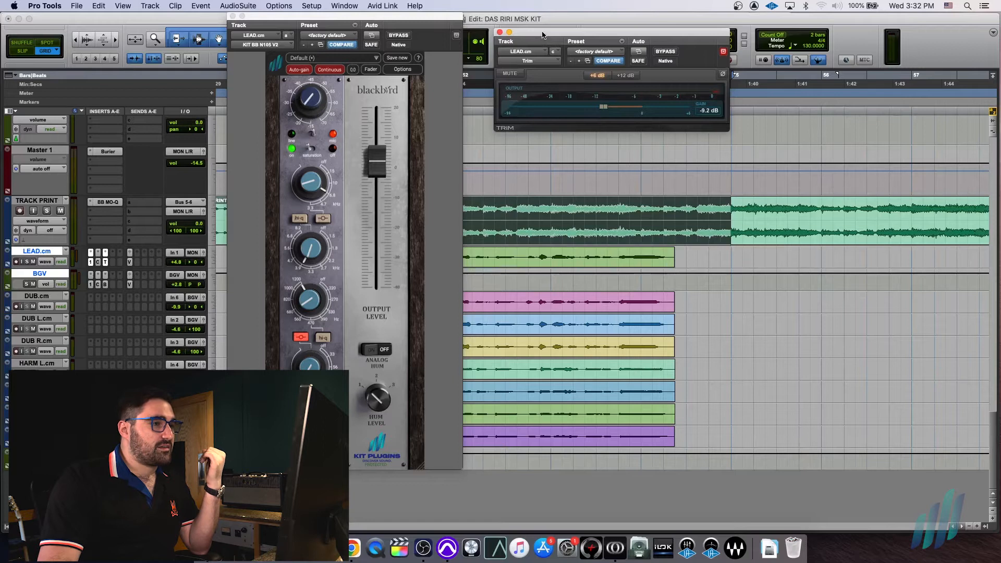
drag(542, 35, 659, 27)
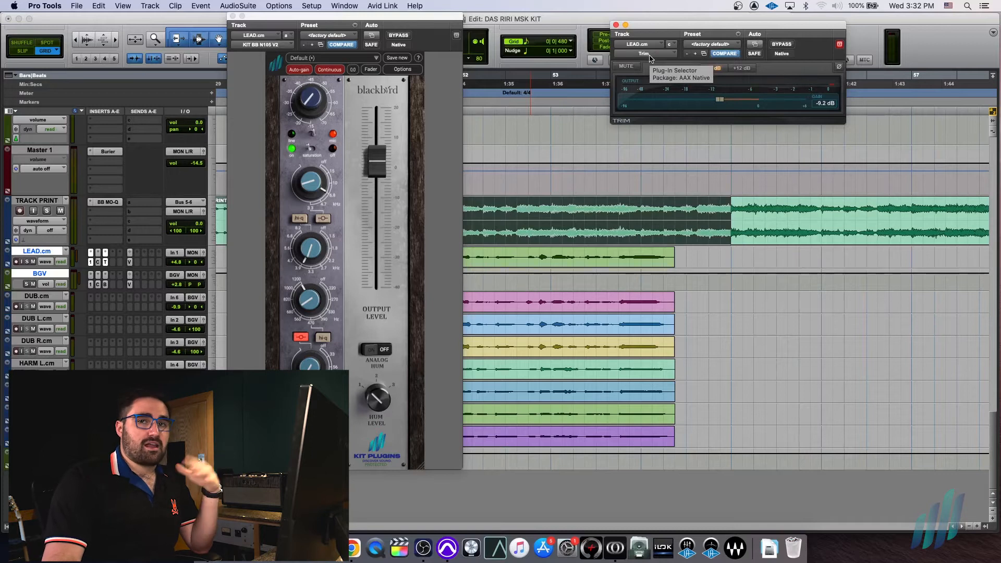
click(617, 25)
click(233, 16)
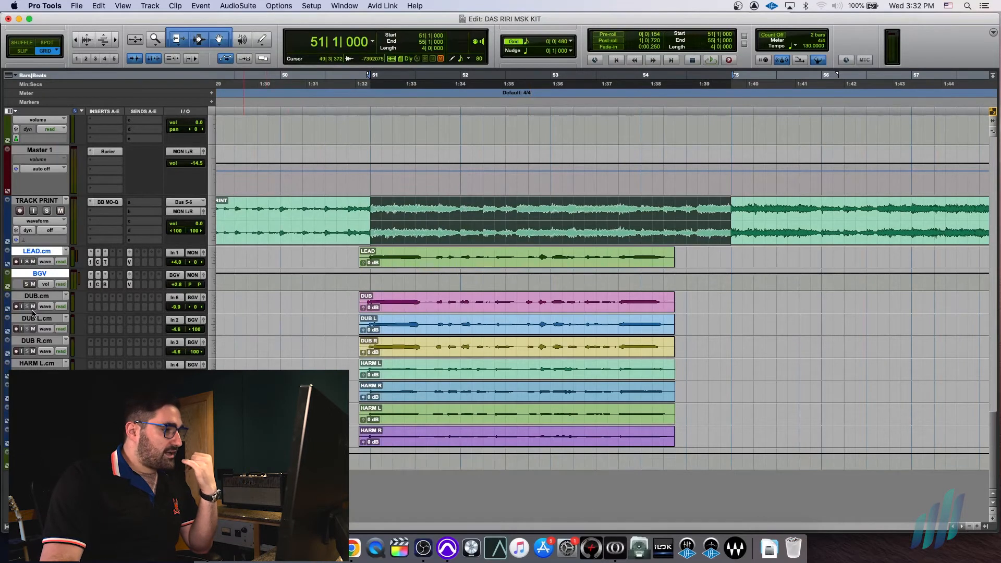
Highlight the DUB, DUB L, DUB R and HARM L tracks in turn to review the background vocal layers.
click(33, 296)
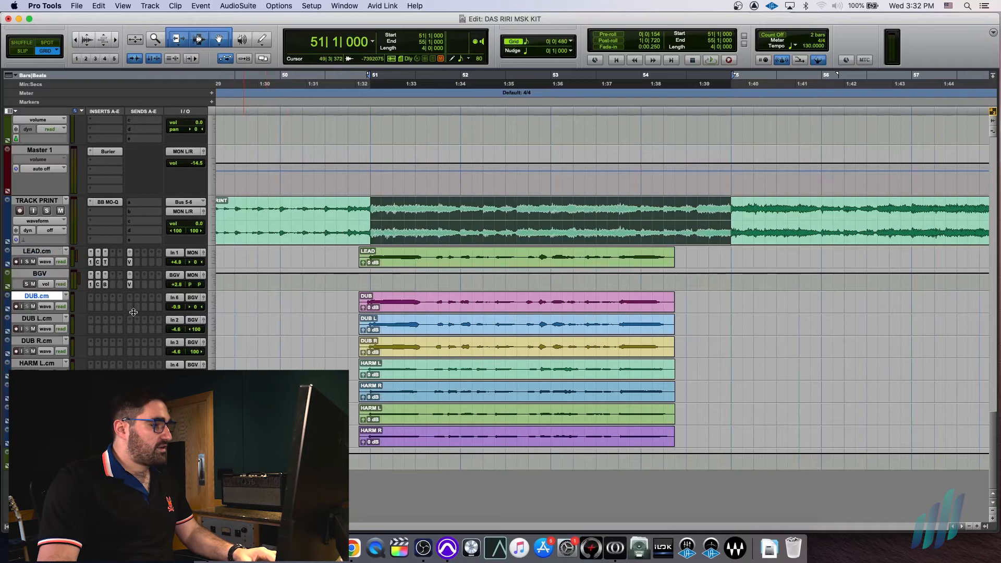
click(436, 300)
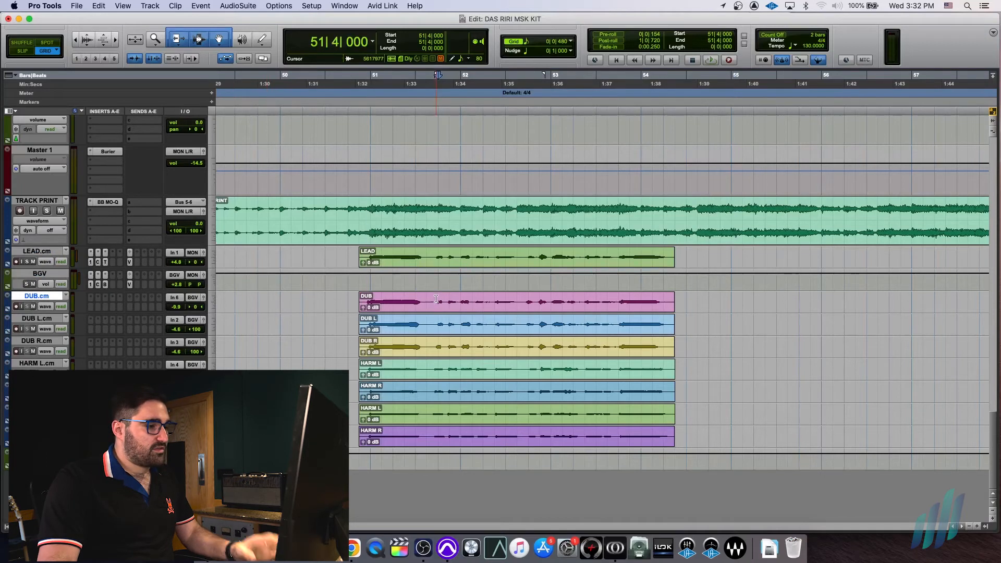
click(52, 320)
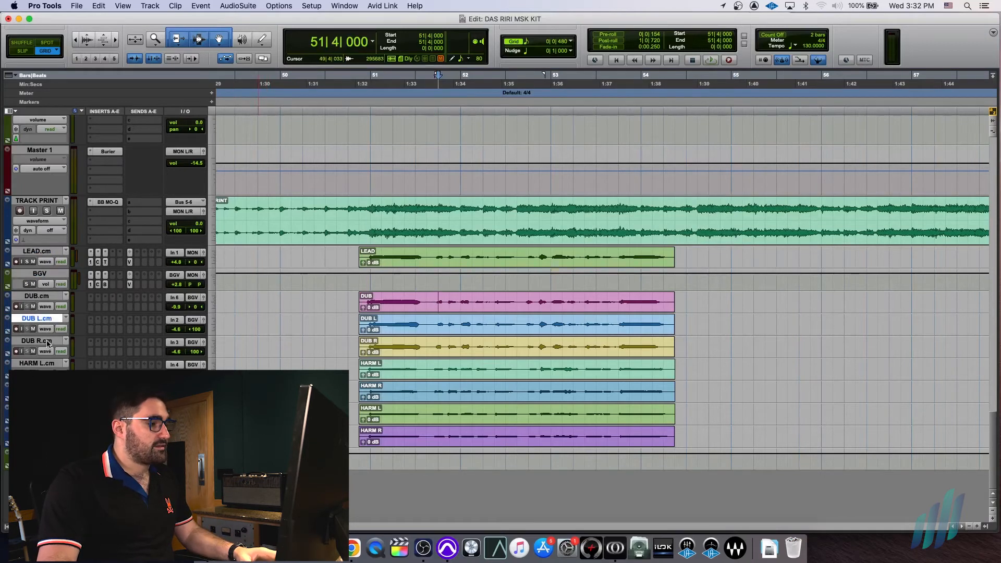
shift+click(48, 342)
click(45, 363)
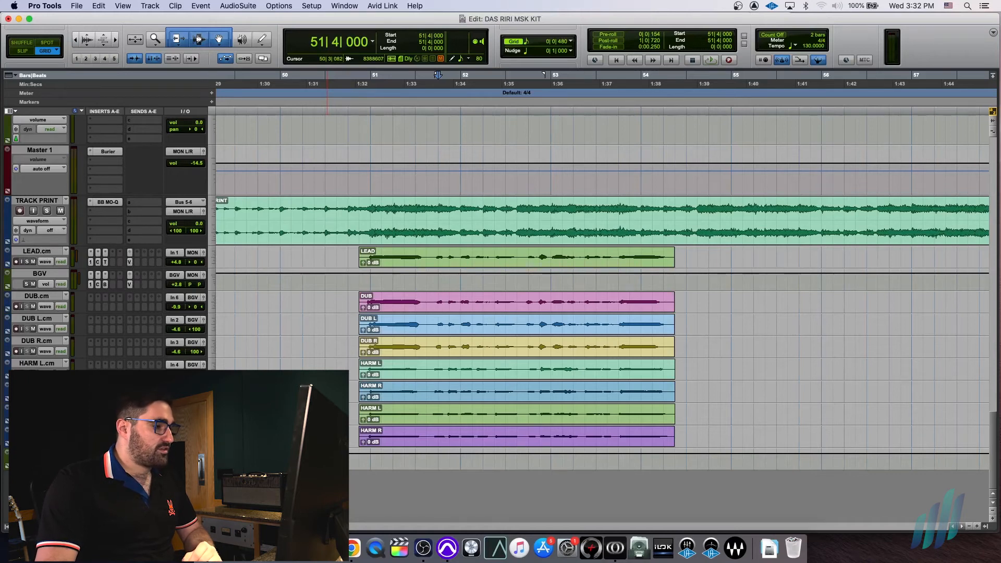
Open the KIT BB N105 V2 channel strip on the BGV bus and examine its EQ bands.
click(91, 285)
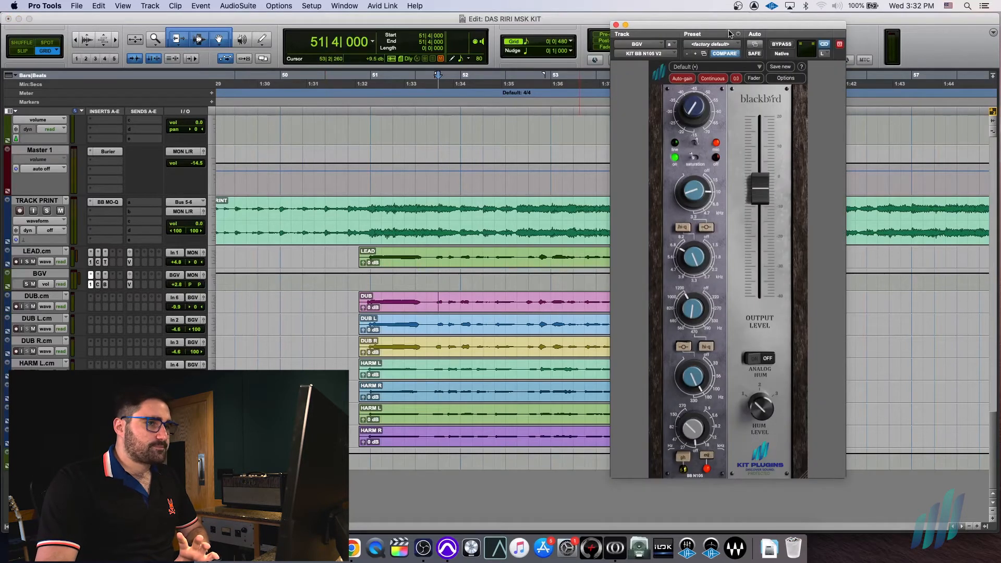
drag(729, 27, 566, 18)
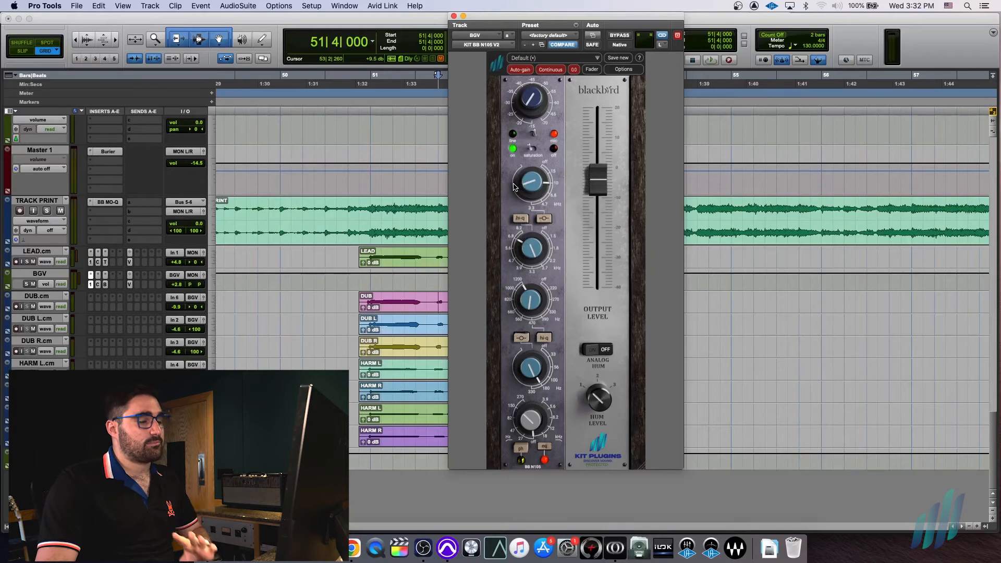
mouse_move(528, 267)
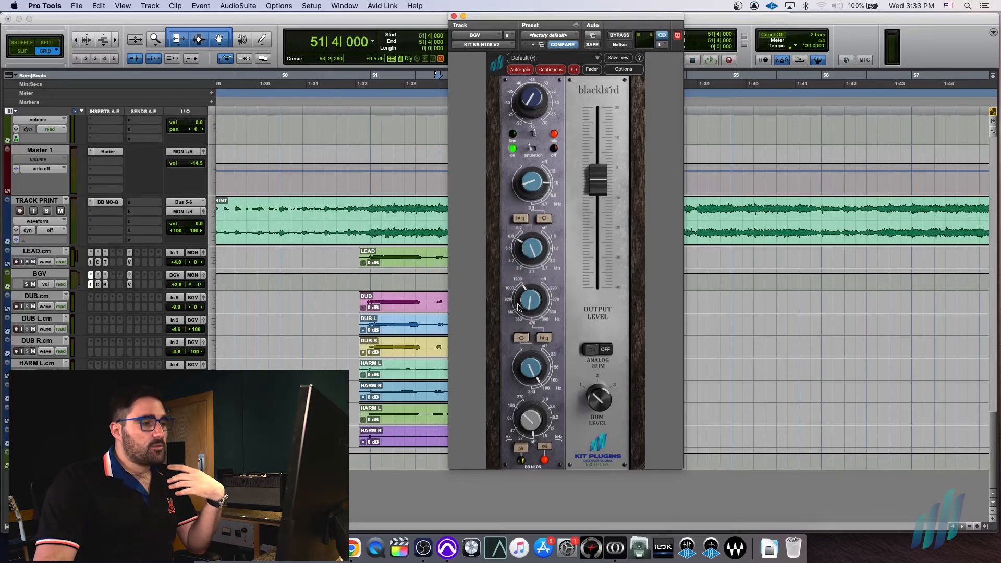
mouse_move(536, 308)
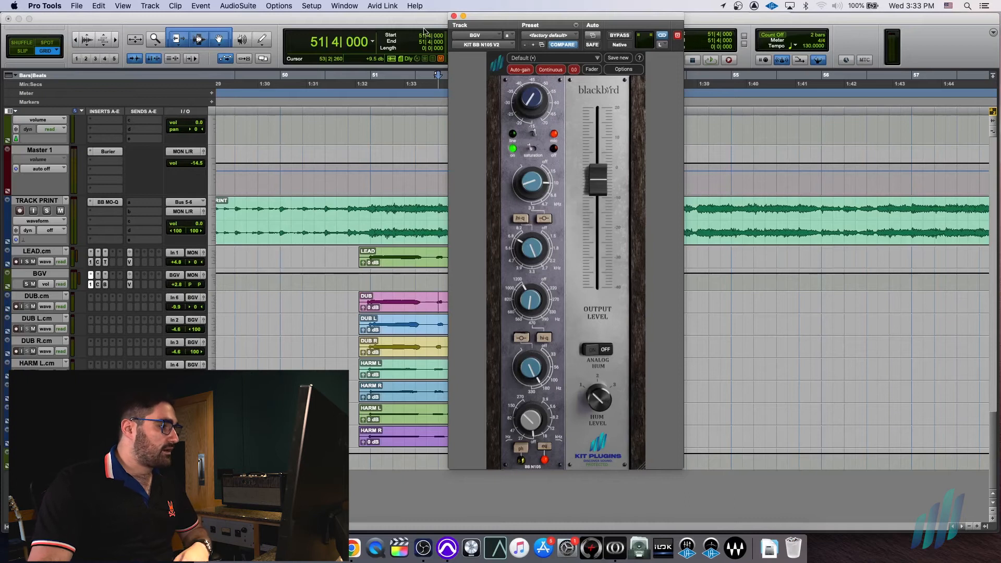
Open the CORE Comp insert on the BGV bus, examine its compression settings, and close the compressor window.
click(98, 285)
drag(521, 18, 802, 45)
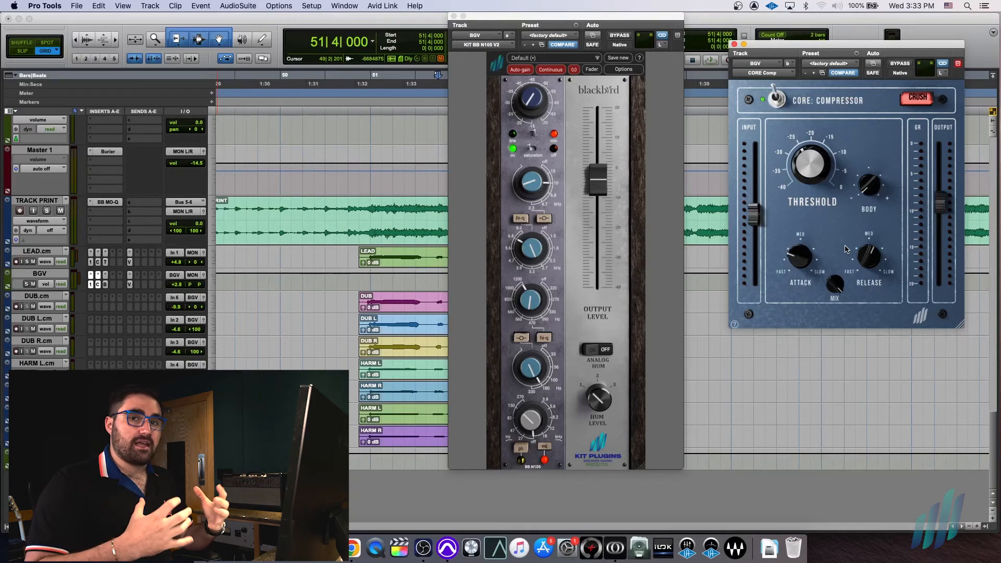
mouse_move(846, 171)
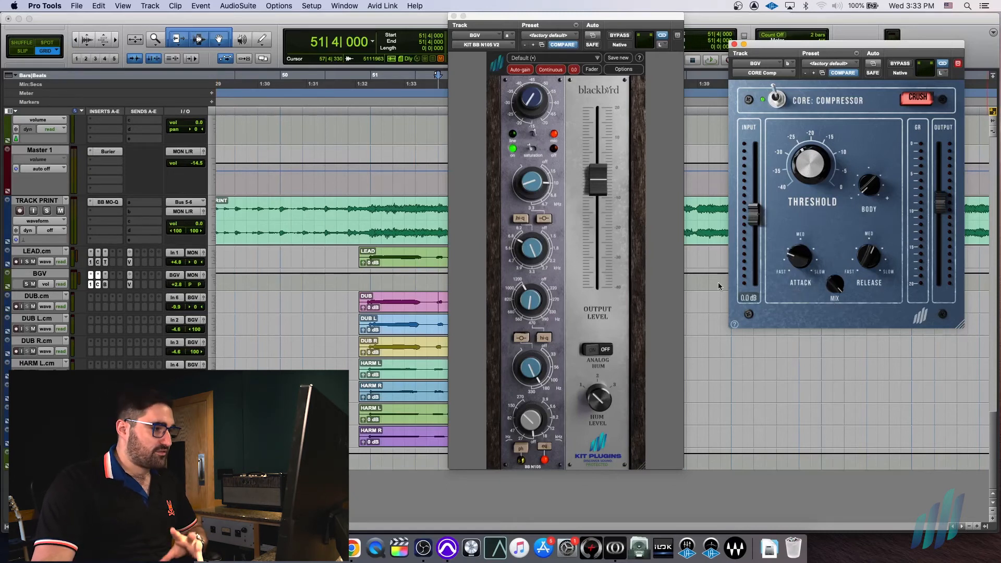
click(735, 44)
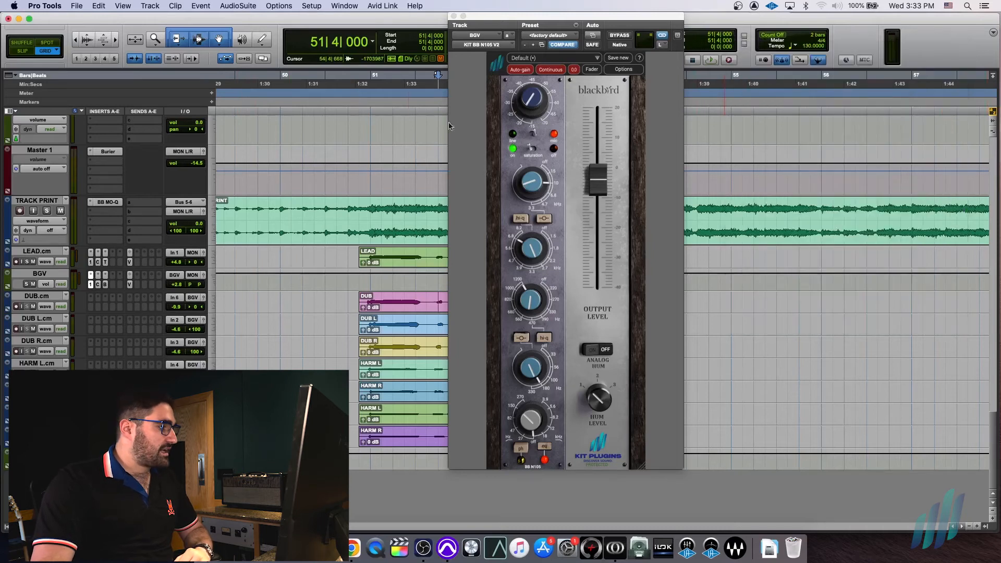
Open the BB MO-Q equalizer on the BGV bus, examine its 320 and 2000 Hz bands, and close the bus's plug-in windows.
click(106, 285)
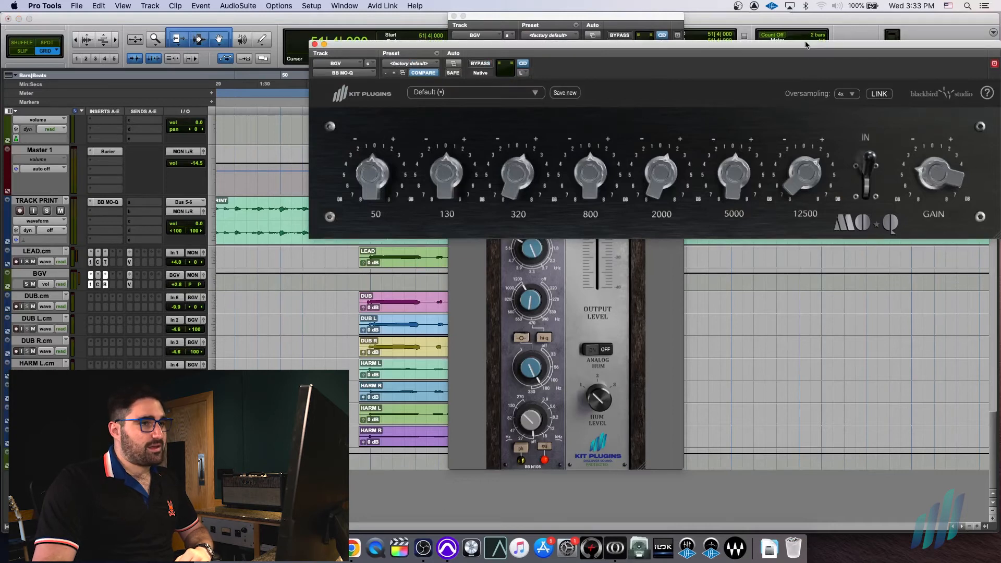
drag(807, 42, 709, 45)
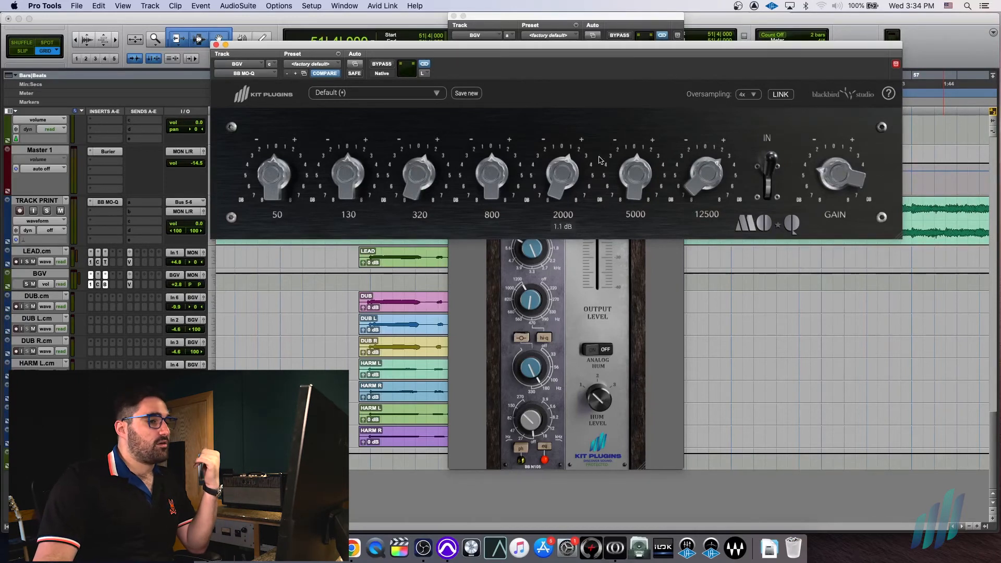
mouse_move(571, 196)
mouse_move(411, 174)
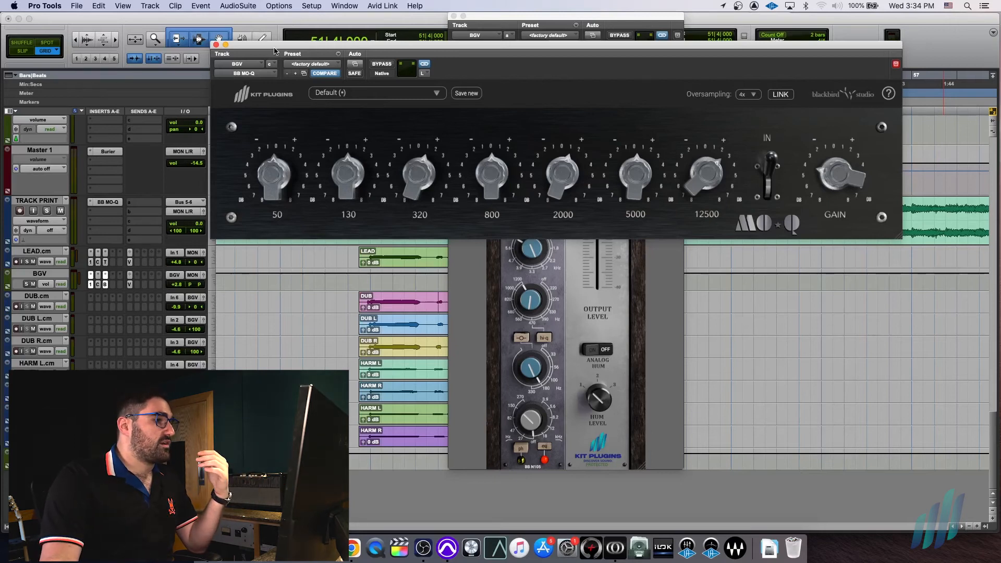
drag(275, 51, 275, 49)
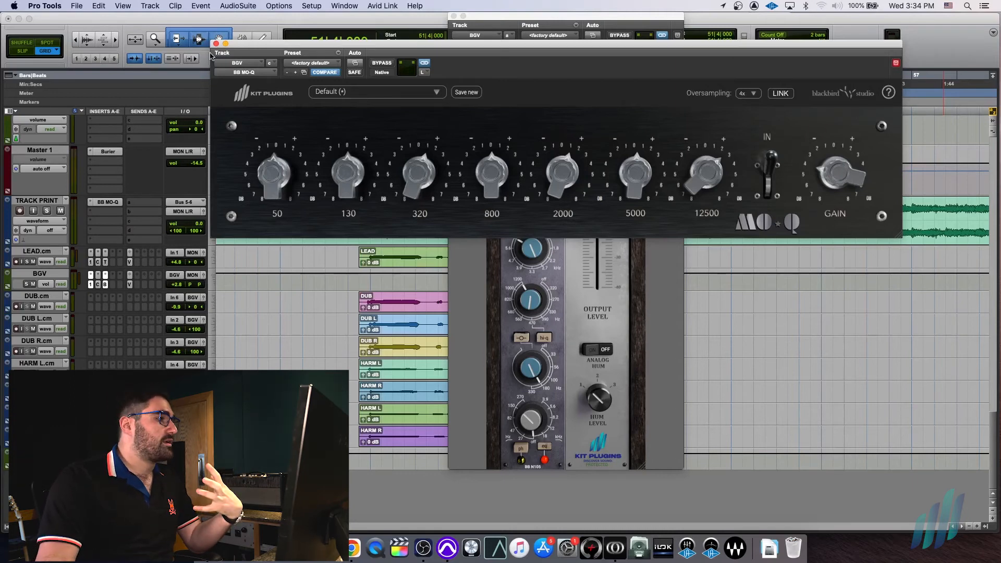
click(215, 43)
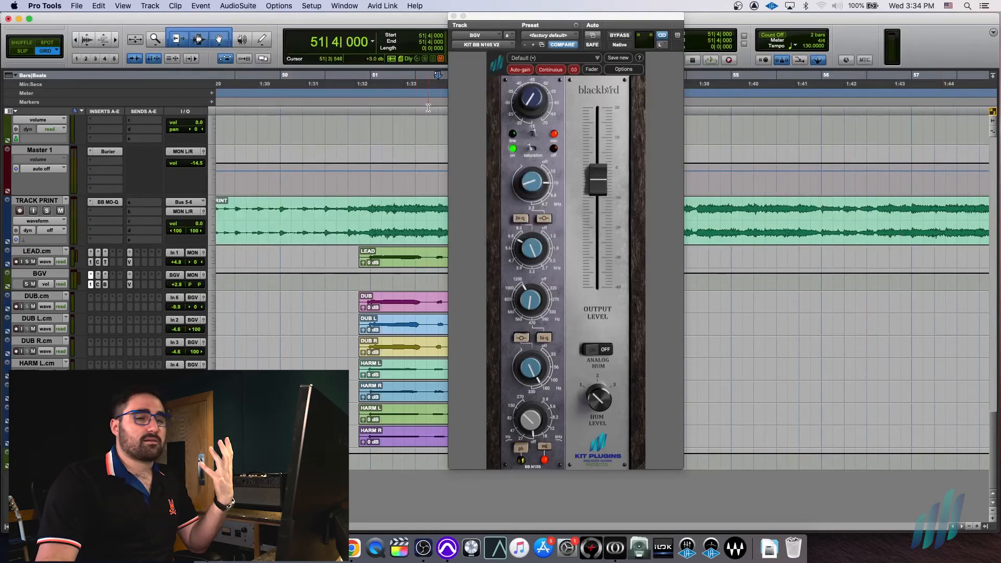
click(454, 15)
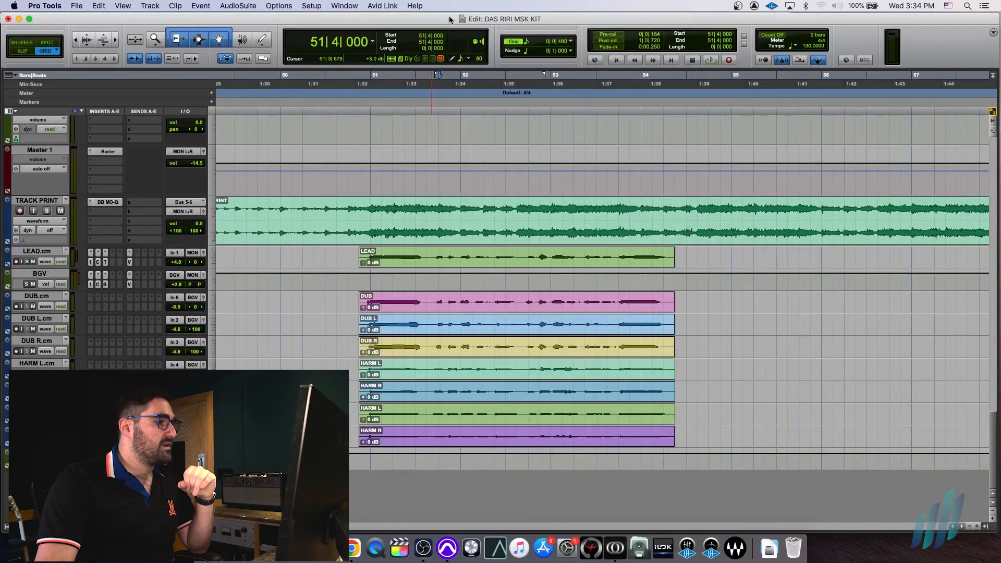
Open the BB MO-Q equalizer on the TRACK PRINT track, examine its high-frequency bands, and close it.
click(116, 203)
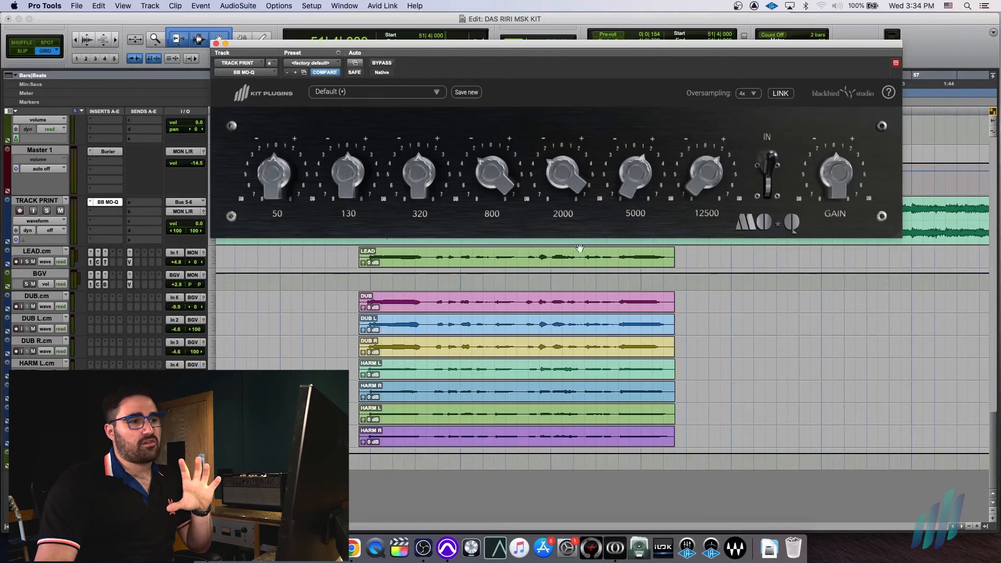
mouse_move(716, 172)
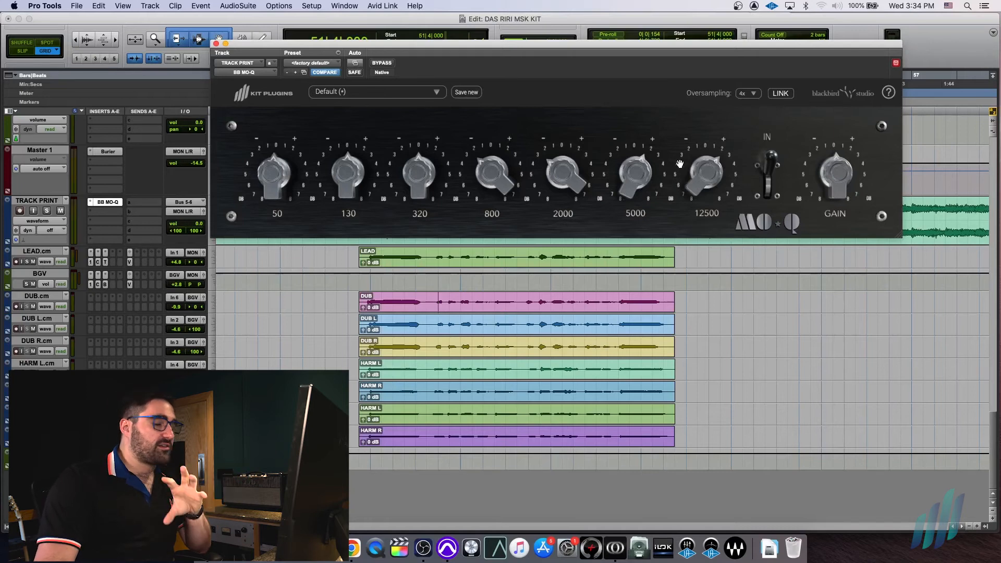
click(216, 44)
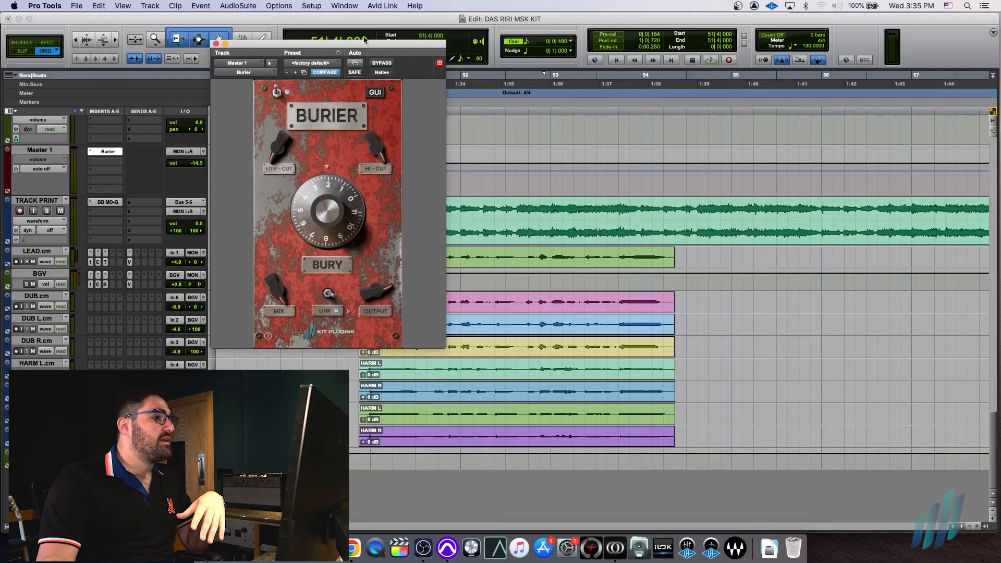
Examine the Hi-Cut, Bury and Output settings of the Burier plug-in on Master 1, and close it.
drag(323, 46, 523, 45)
mouse_move(573, 144)
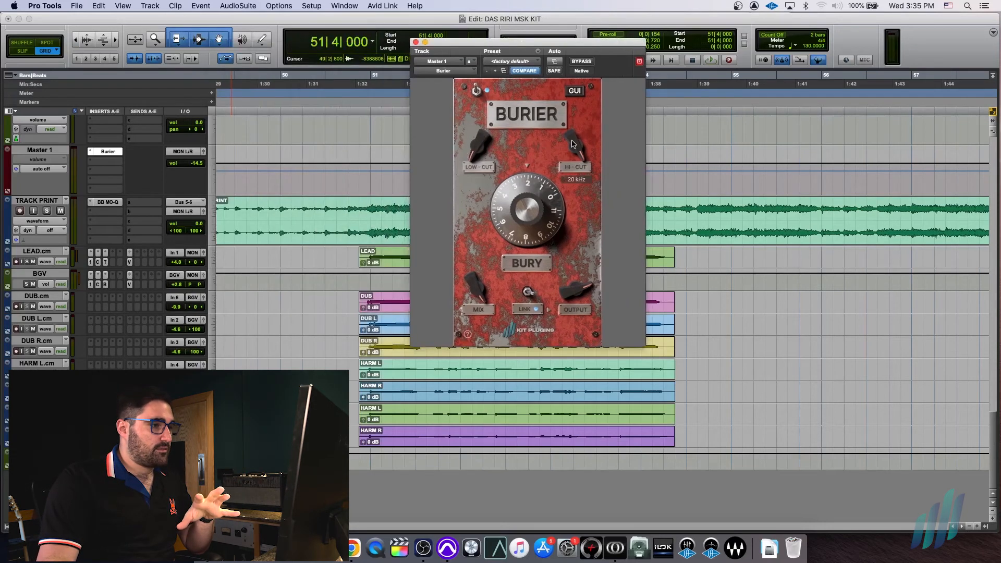
mouse_move(541, 234)
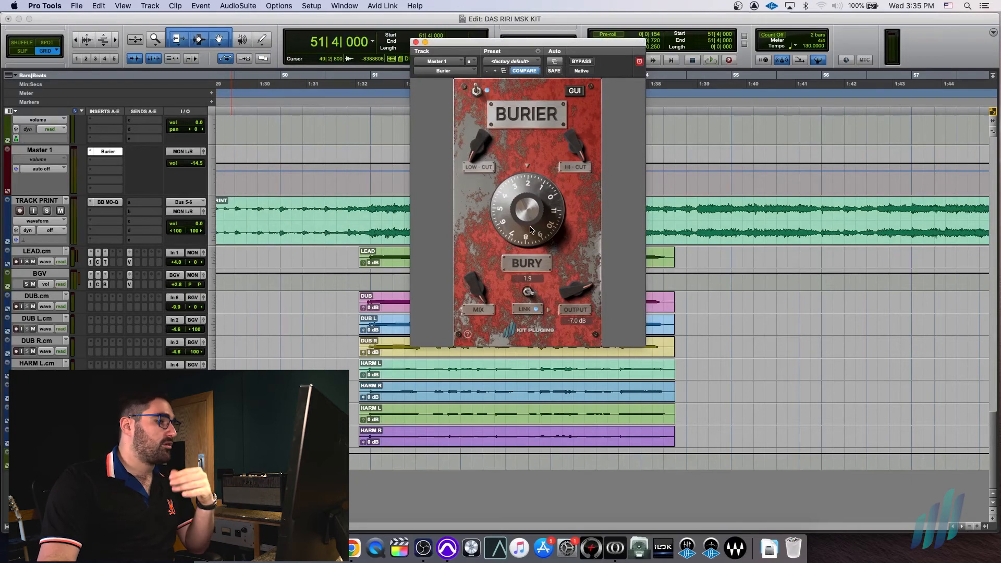
click(415, 42)
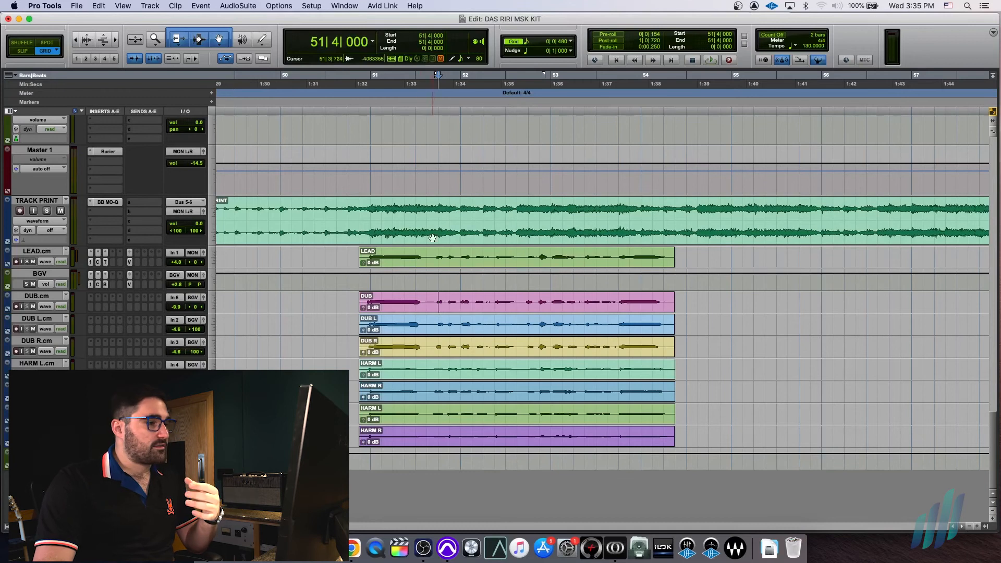
Solo the LEAD.cm track, select its LEAD clip, and play the selection.
click(26, 262)
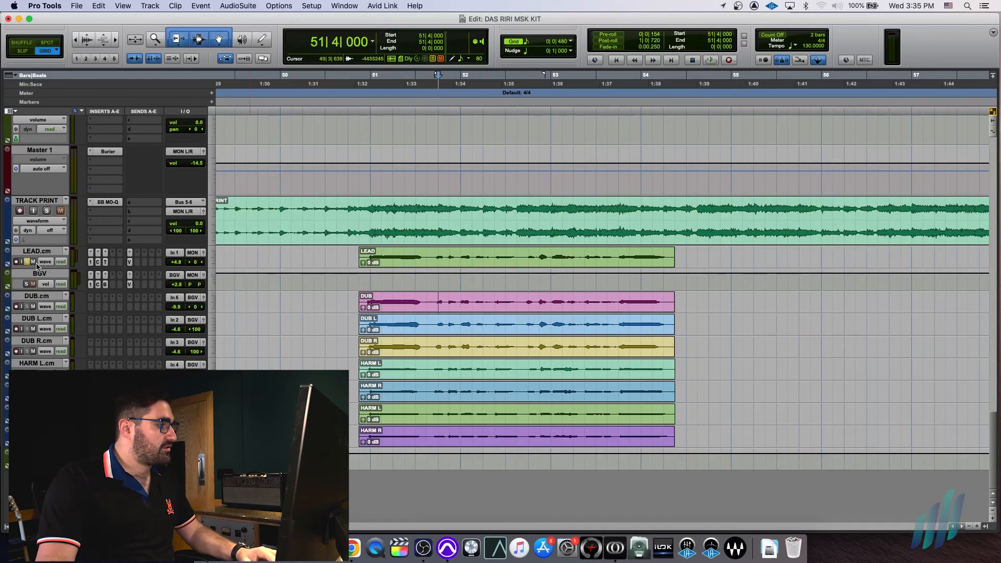
click(397, 262)
key(space)
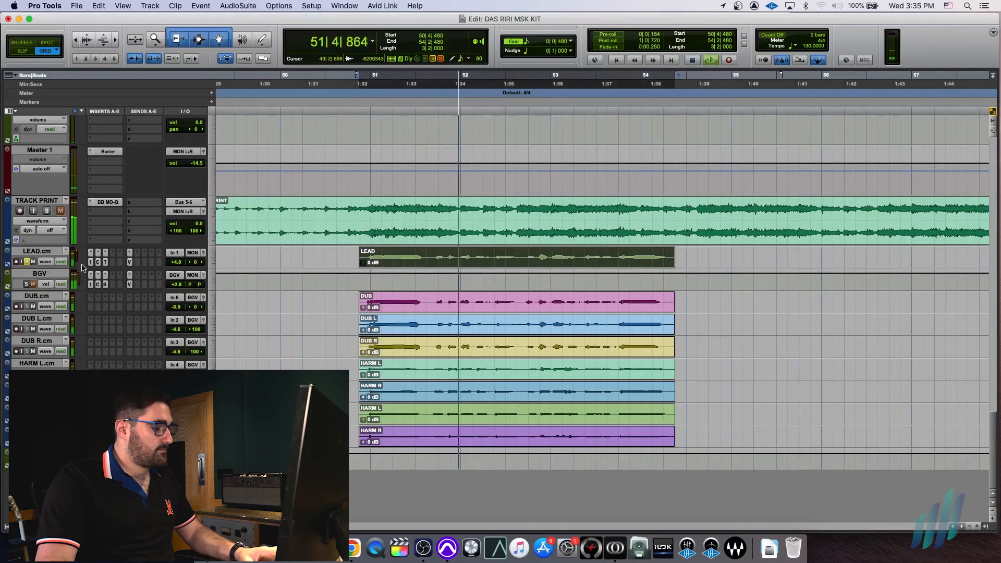
Select the LEAD.cm track and audition the soloed lead vocal first with its inserts bypassed, and again with them active.
click(34, 253)
key(space)
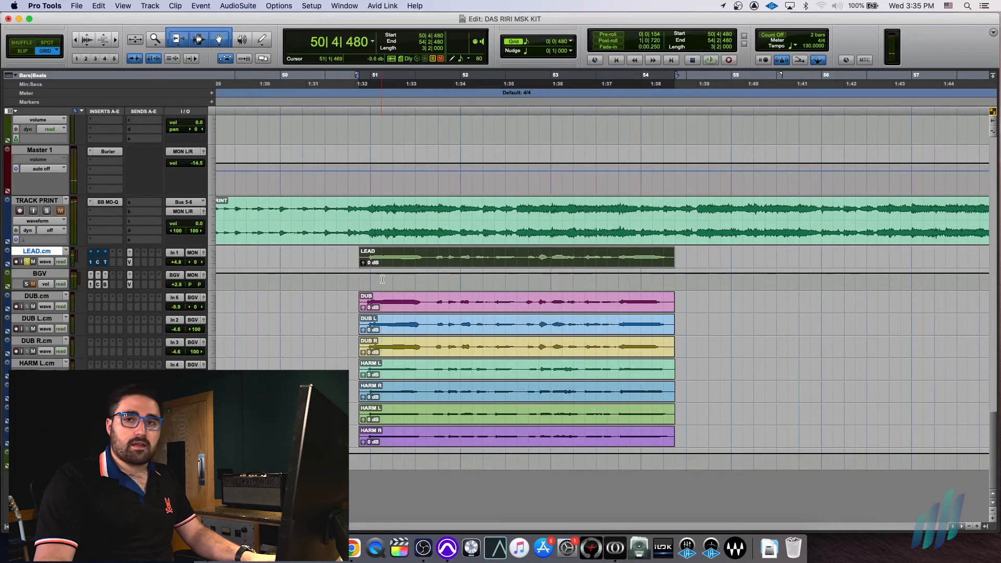
key(space)
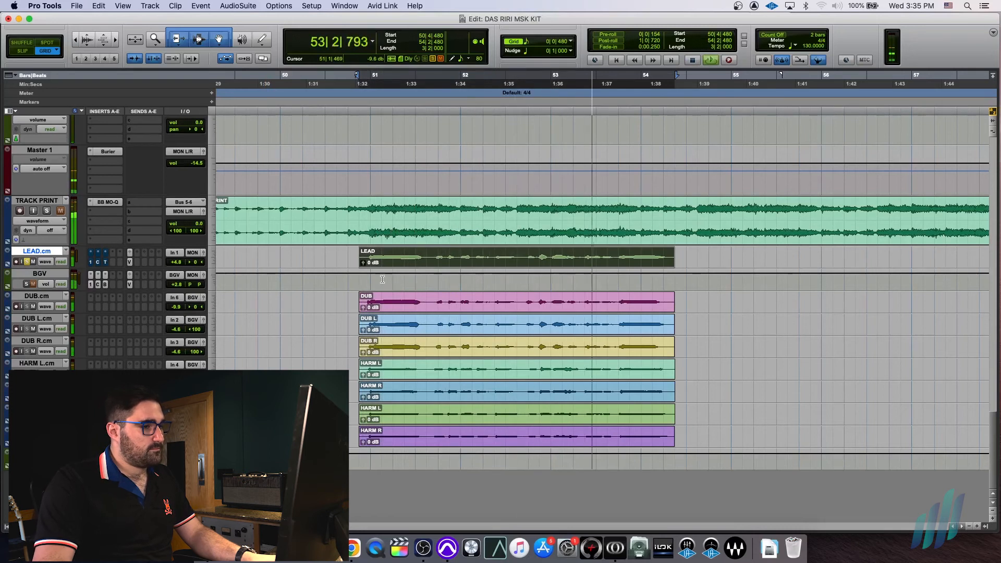
key(space)
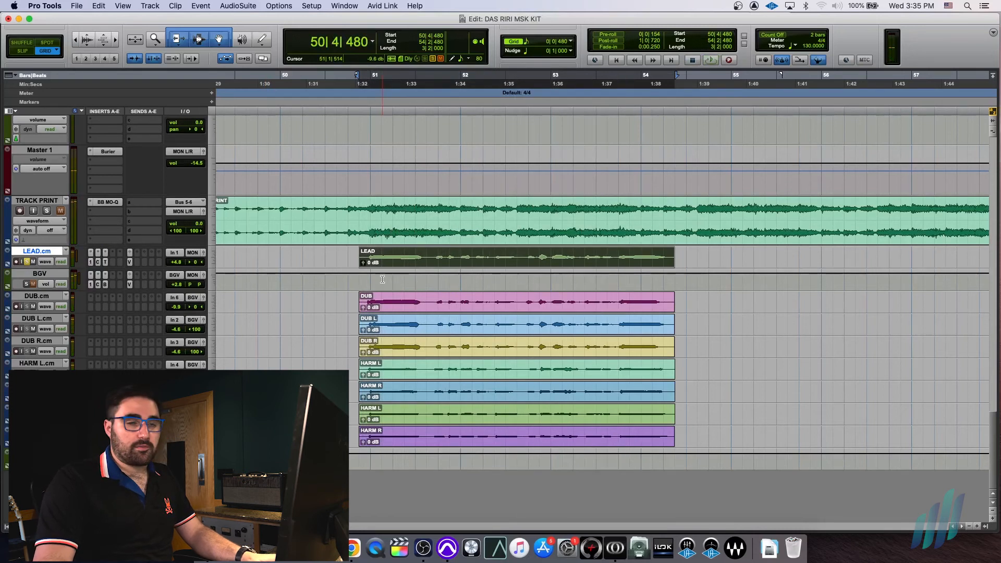
key(space)
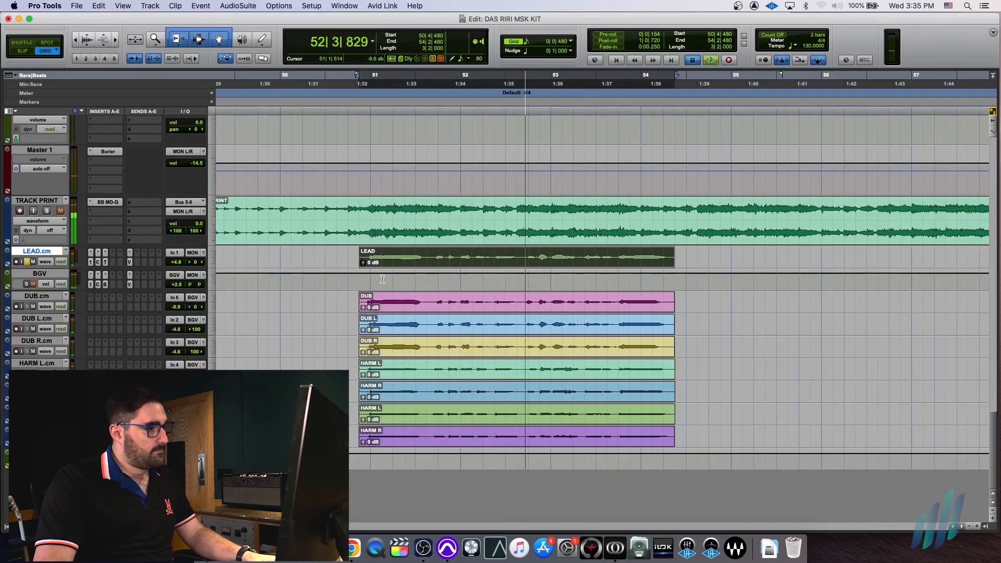
key(space)
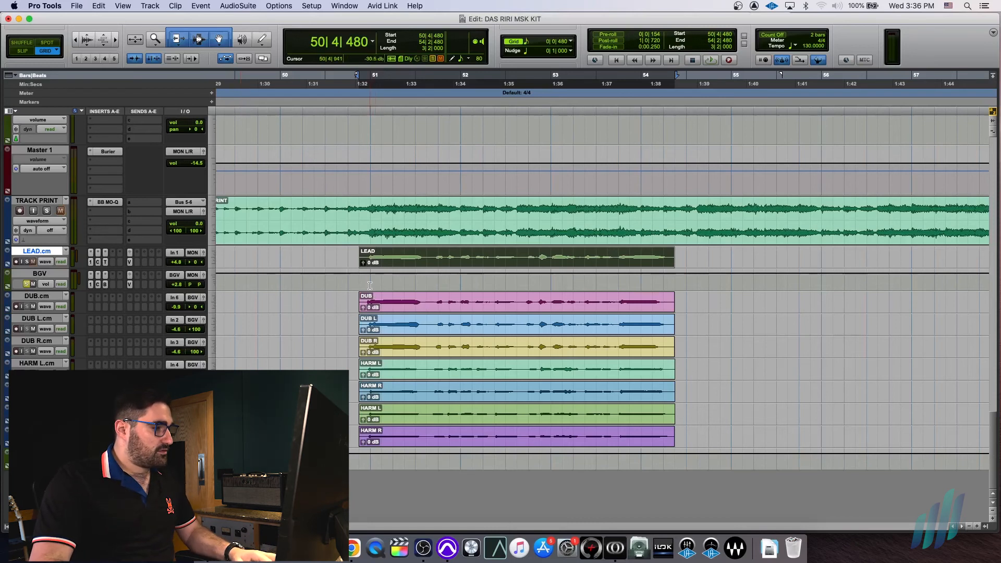
Select the BGV track and audition the soloed background vocals with the inserts bypassed, and again with them active.
click(43, 277)
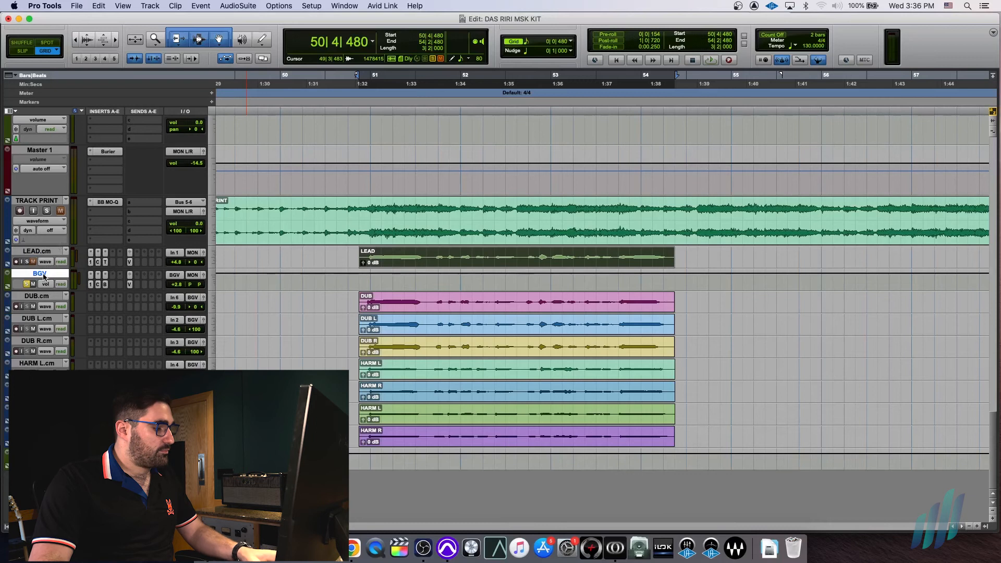
key(space)
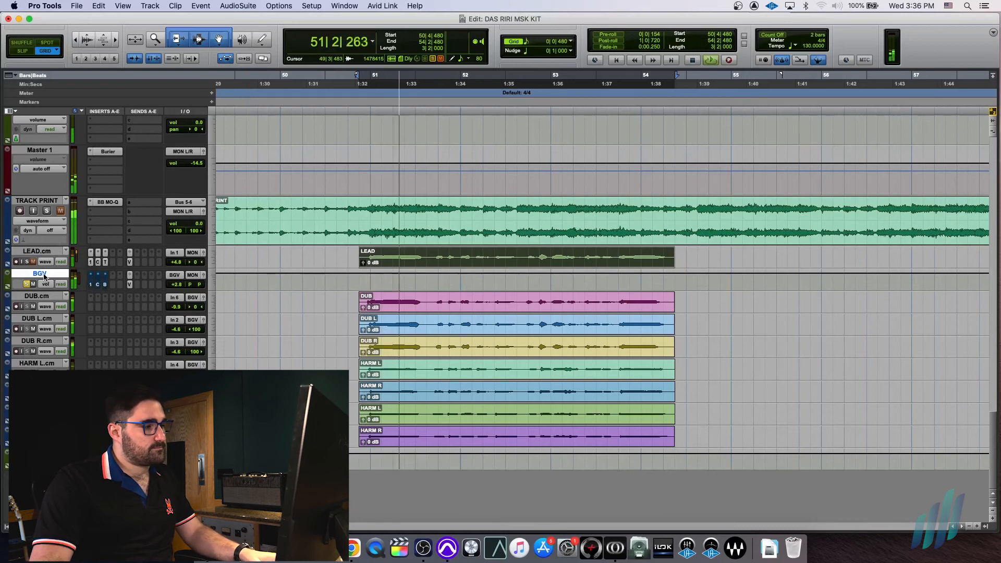
key(space)
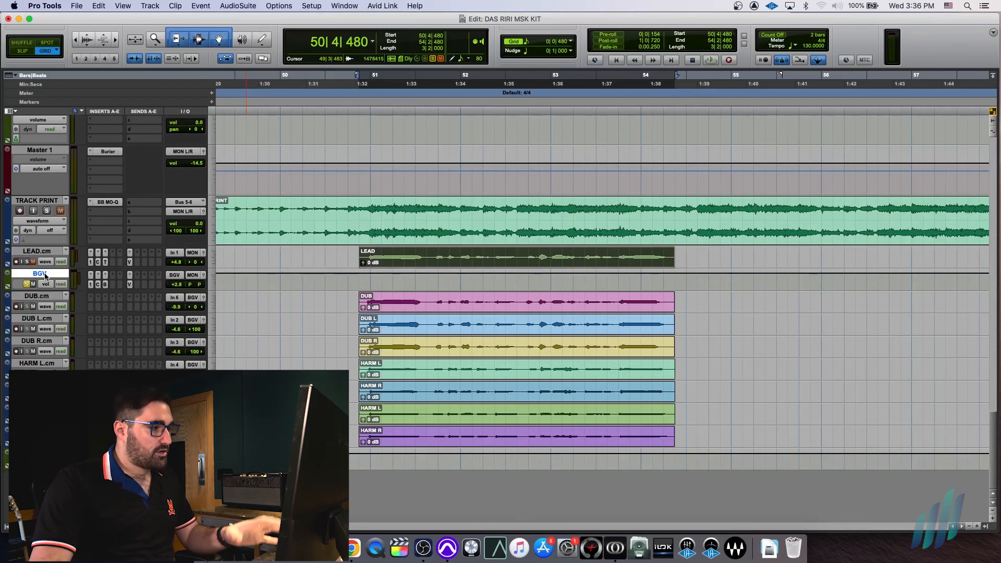
key(space)
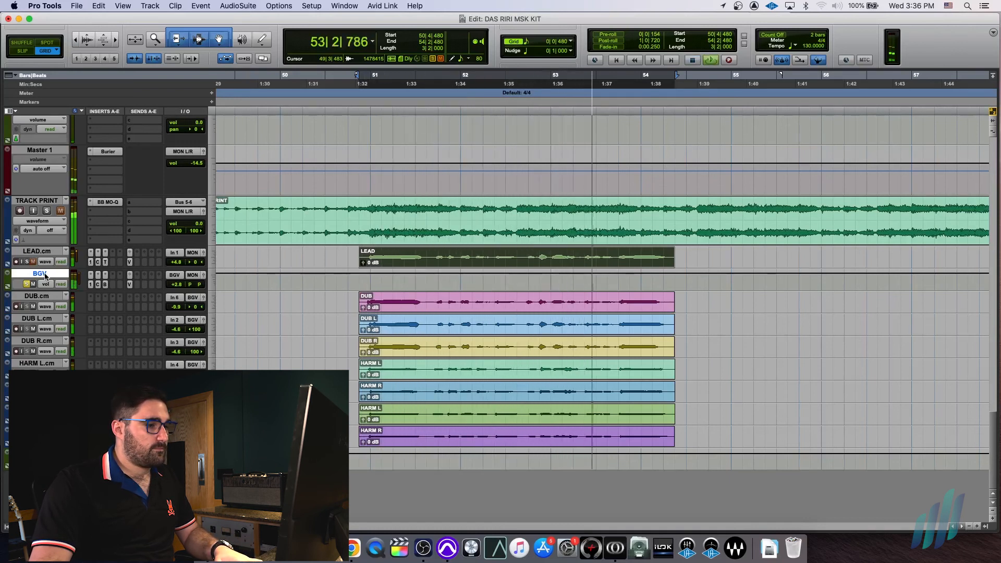
key(space)
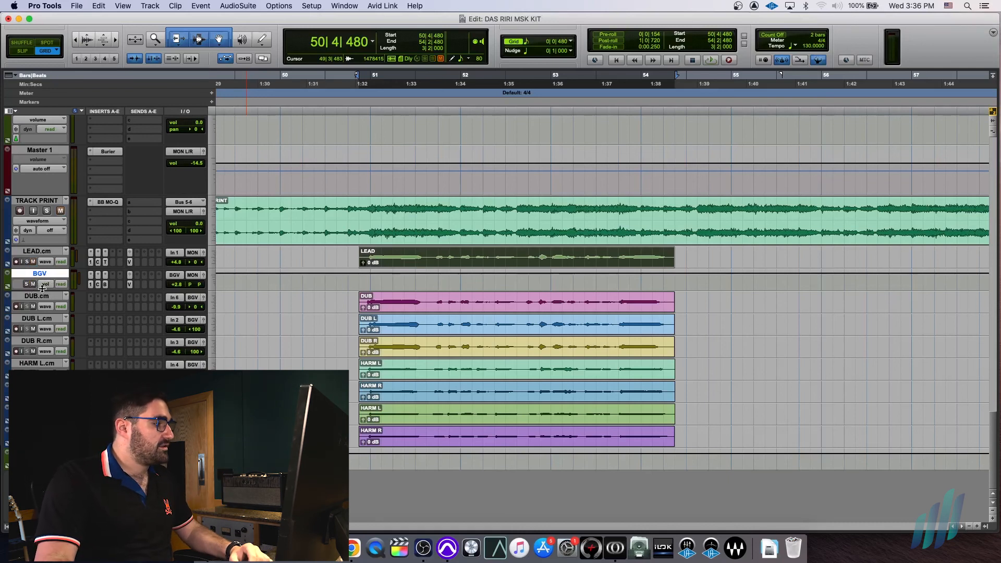
Select the LEAD.cm and BGV tracks together and play the unsoloed mix with their inserts bypassed, and again with them active.
shift+click(32, 252)
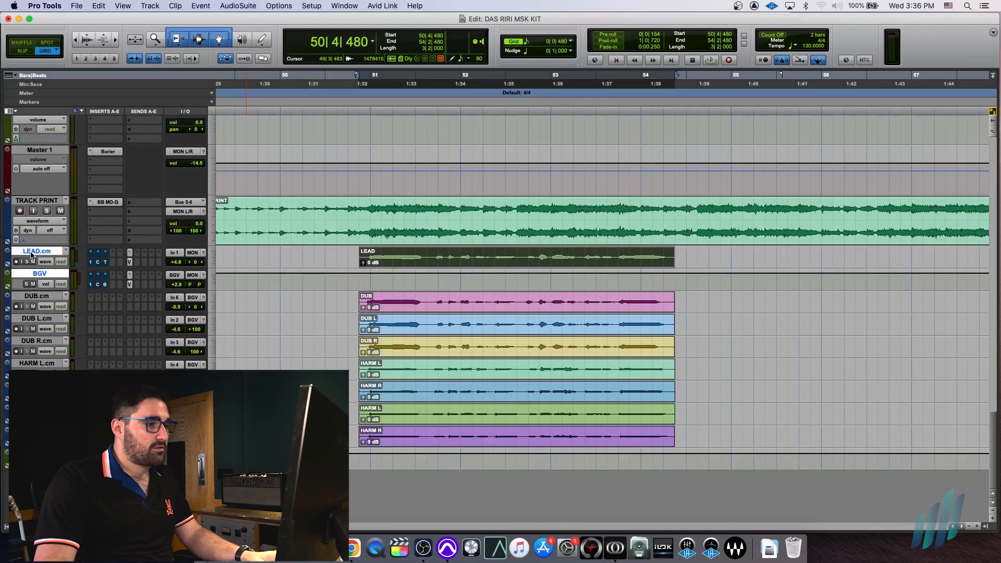
key(space)
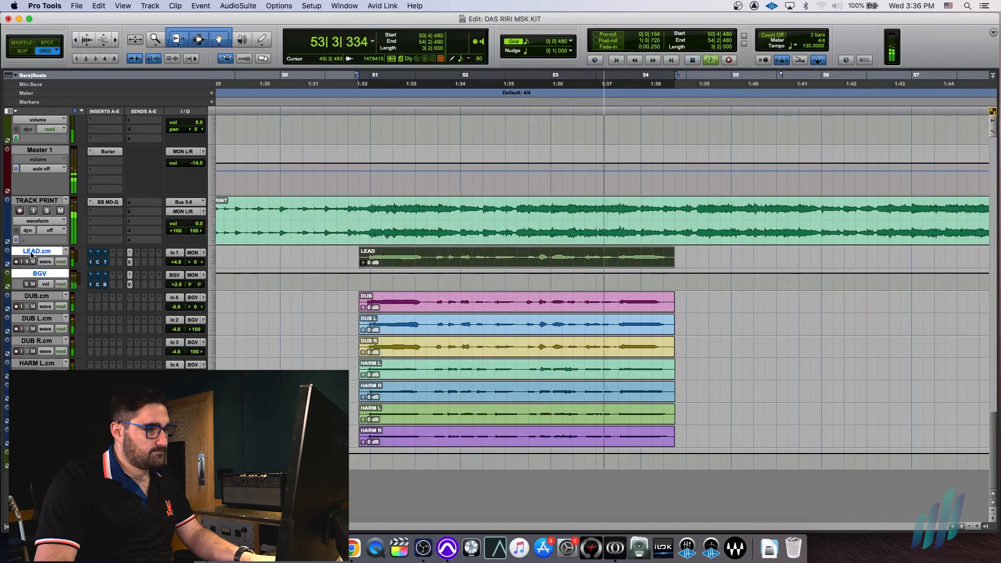
key(space)
key(space)
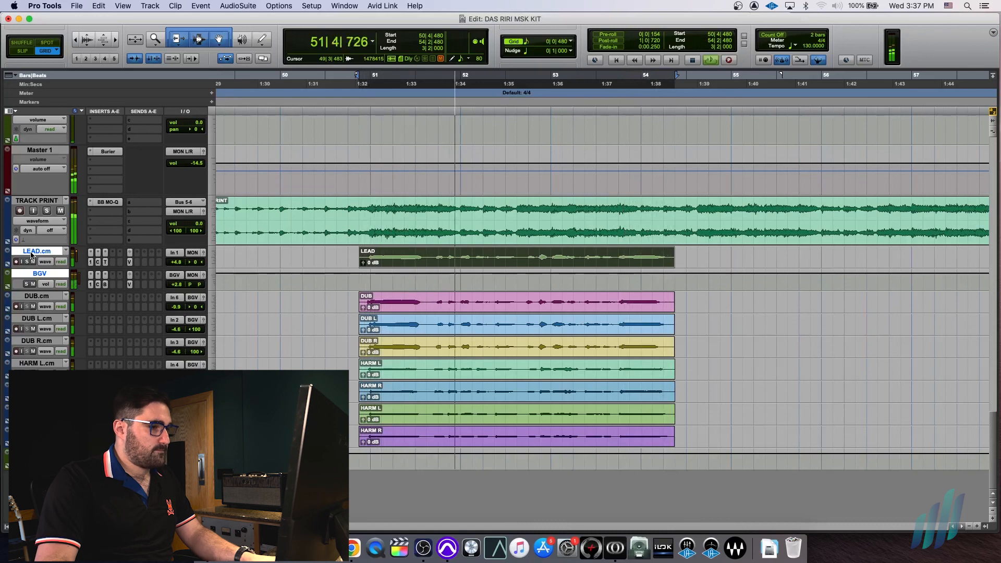
Bypass the inserts on LEAD.cm and BGV during playback and reactivate them to compare unprocessed and processed vocals in the mix.
key(shift+a)
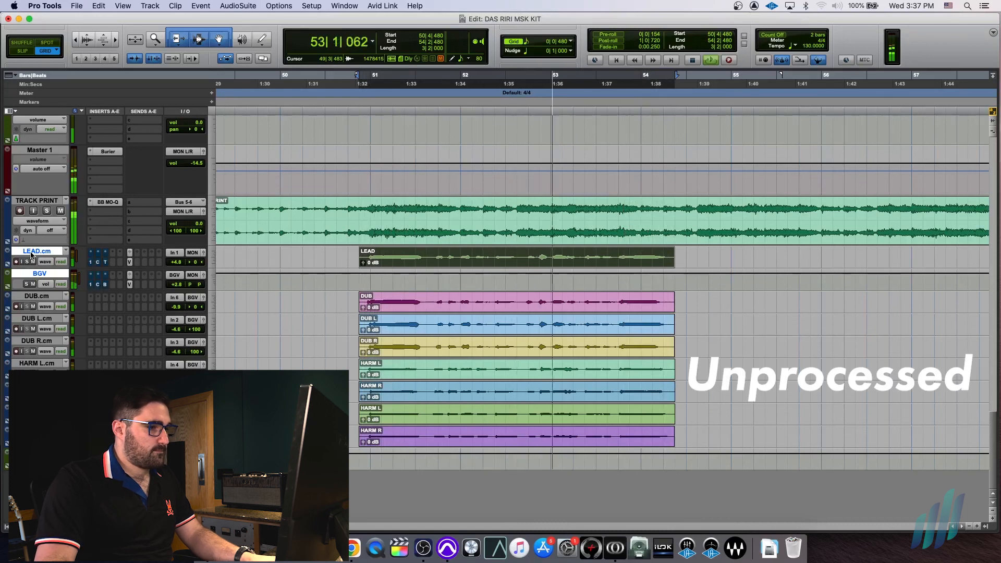
key(shift+a)
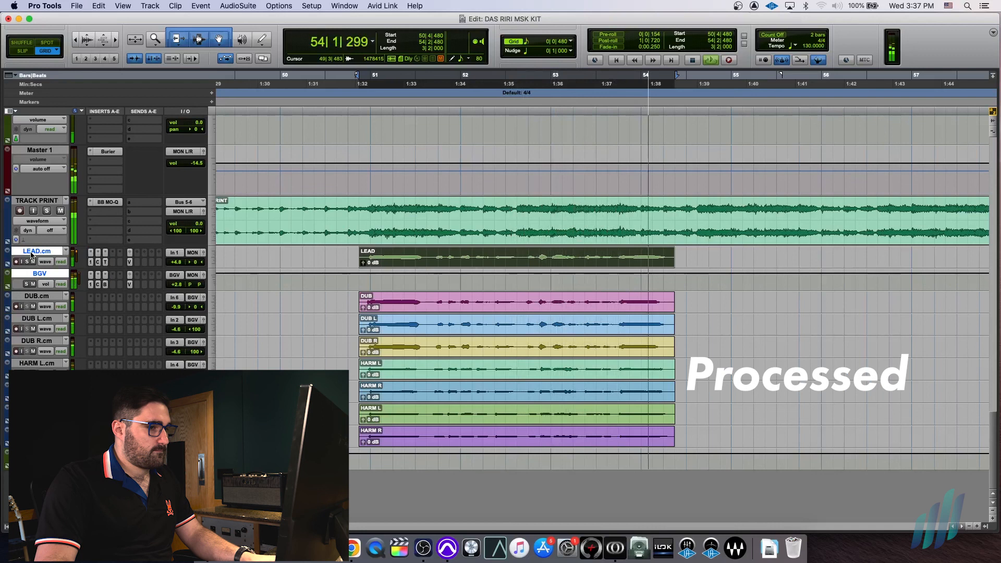